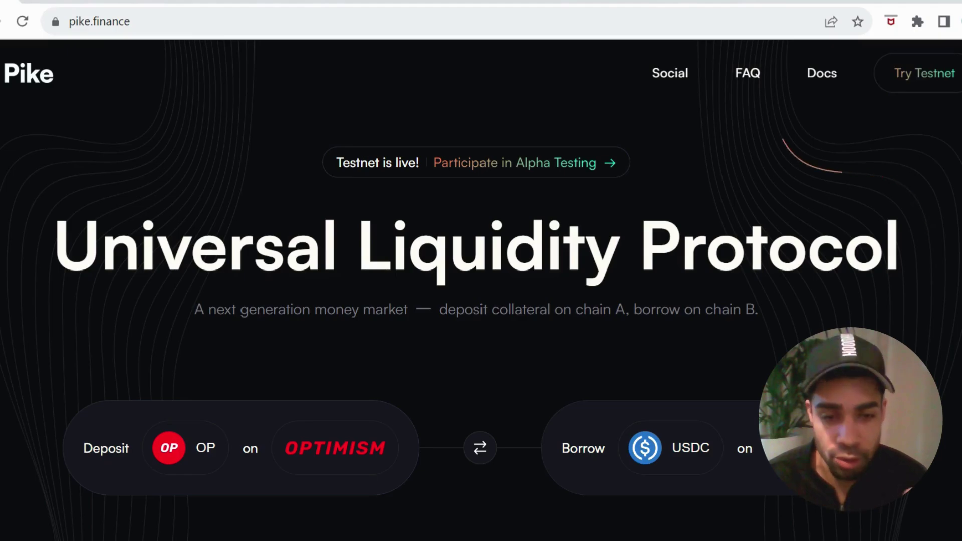
# Step: Scroll down through the pike.finance landing page and back up to the top
pyautogui.scroll(-4, 481, 321)
pyautogui.scroll(-5, 481, 321)
pyautogui.scroll(-2, 481, 321)
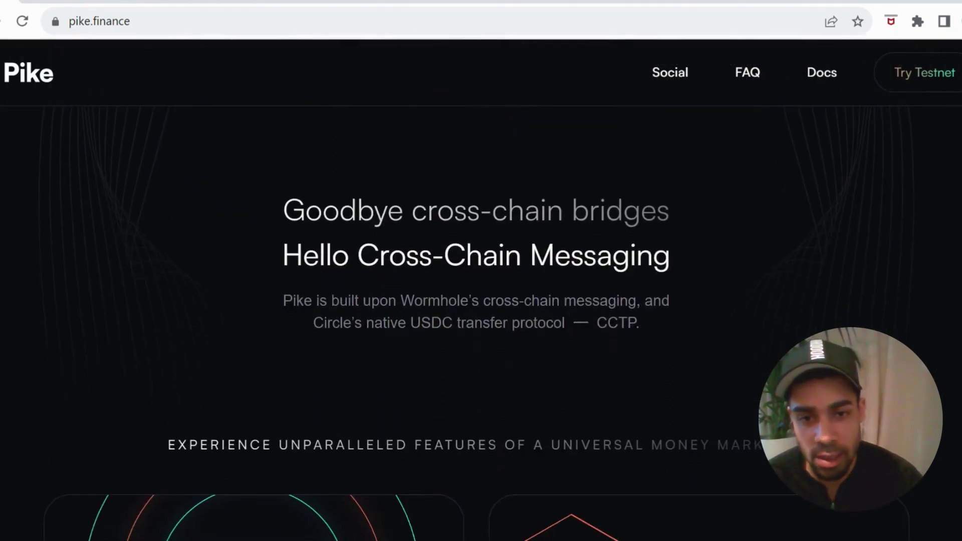
pyautogui.scroll(-2, 481, 321)
pyautogui.scroll(-2, 481, 321)
pyautogui.scroll(-3, 481, 320)
pyautogui.scroll(4, 481, 321)
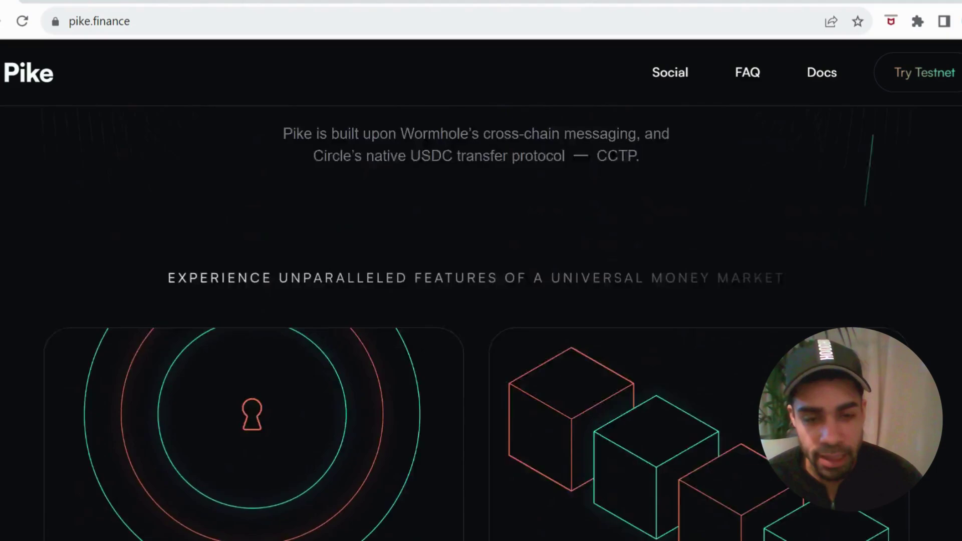
pyautogui.scroll(5, 481, 321)
pyautogui.scroll(2, 407, 215)
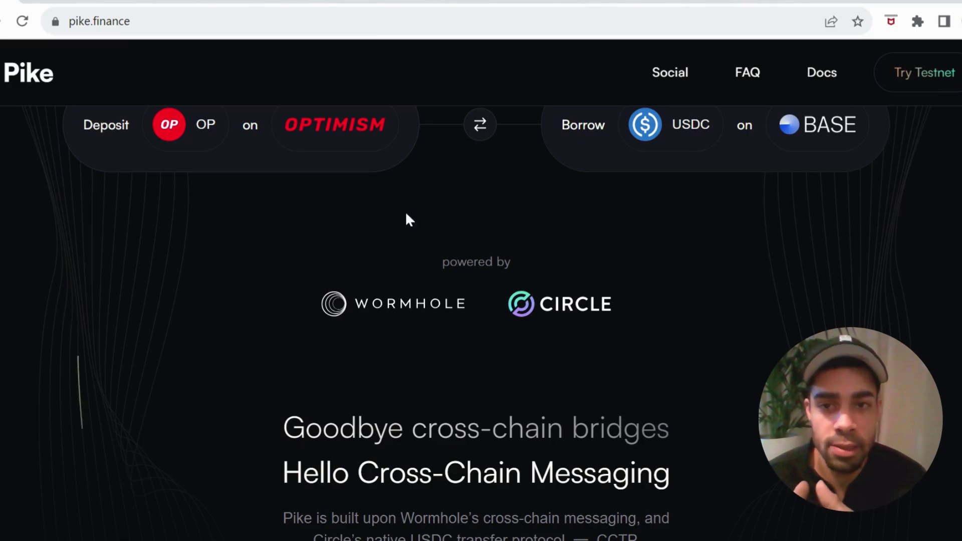
pyautogui.scroll(5, 407, 219)
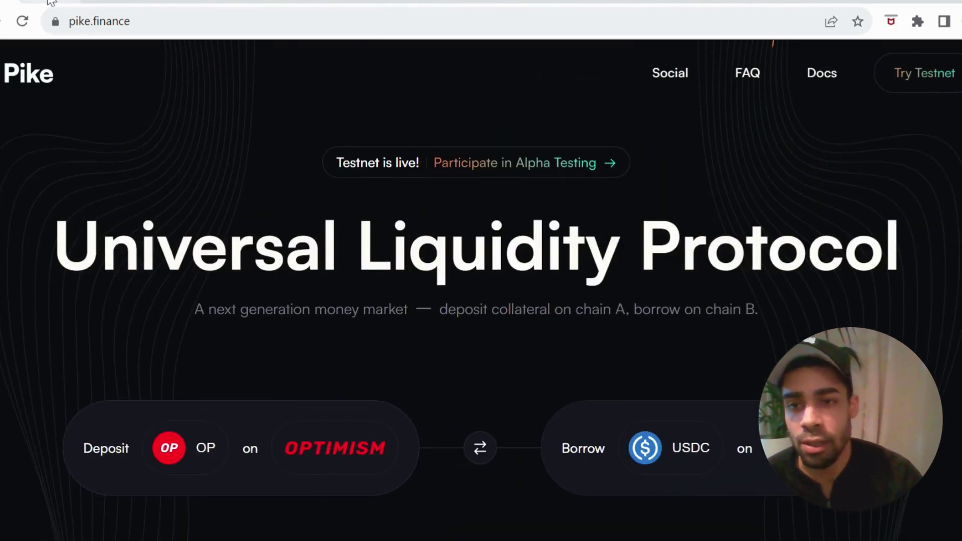
pyautogui.scroll(3, 372, 252)
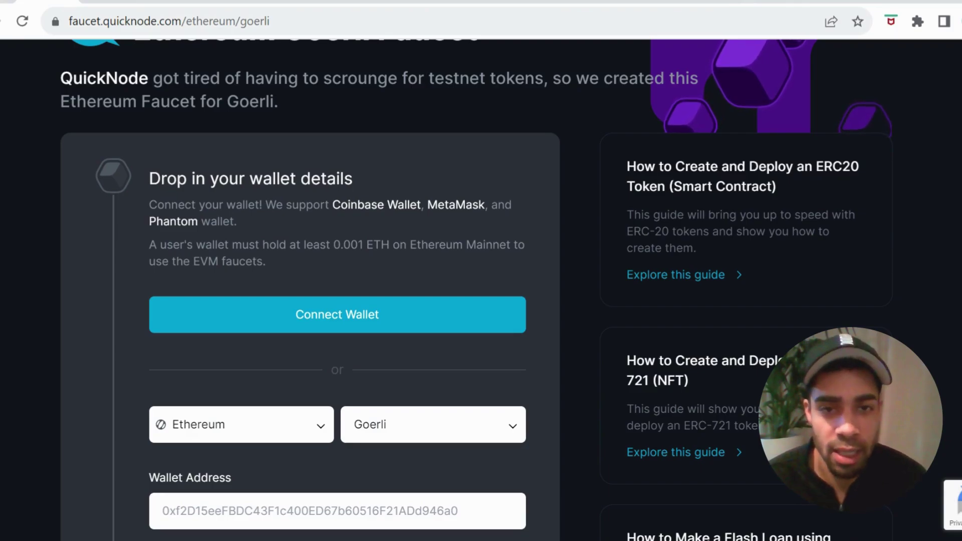
# Step: Scroll the QuickNode Goerli faucet page to read its wallet requirements and deprecation notice
pyautogui.scroll(-3, 330, 325)
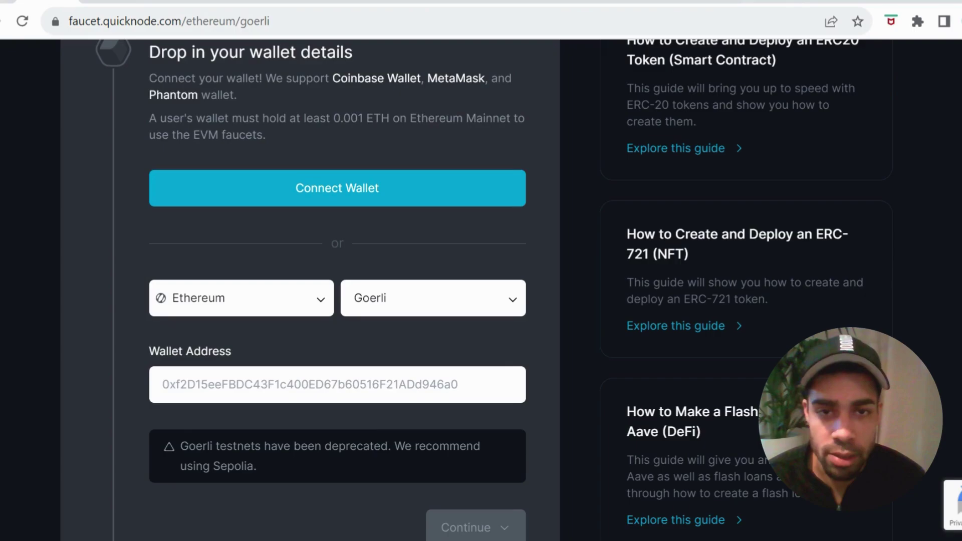
pyautogui.scroll(5, 370, 332)
pyautogui.scroll(2, 370, 332)
pyautogui.click(107, 6)
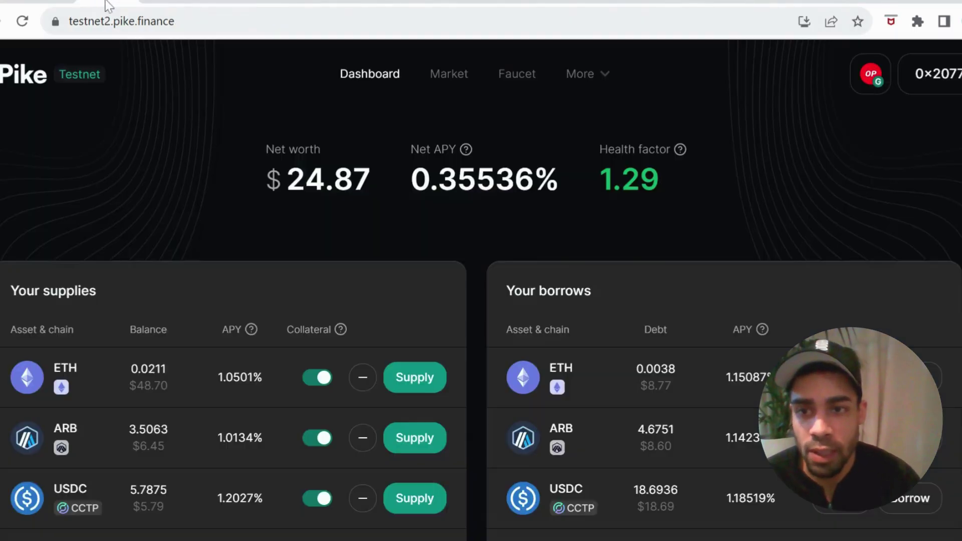
pyautogui.click(516, 74)
pyautogui.scroll(-1, 466, 204)
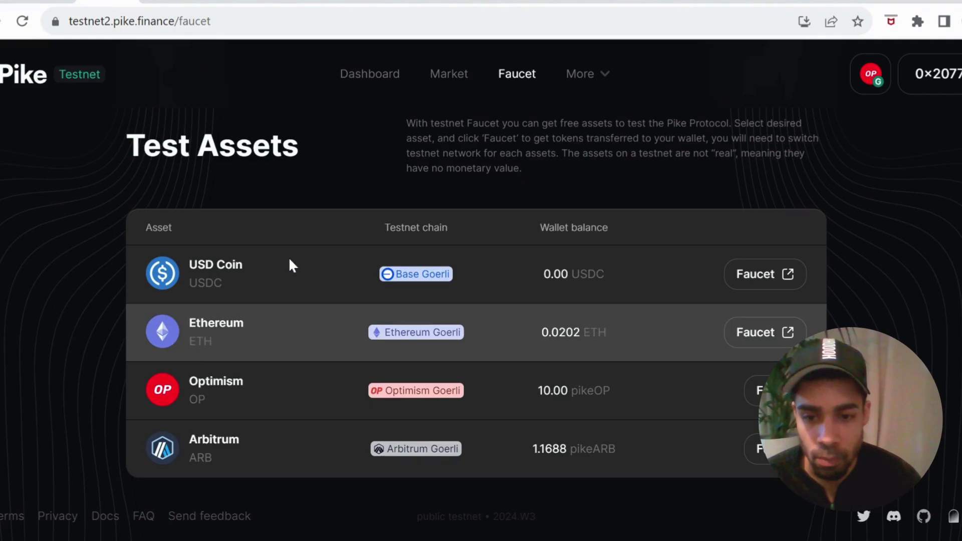
pyautogui.click(381, 90)
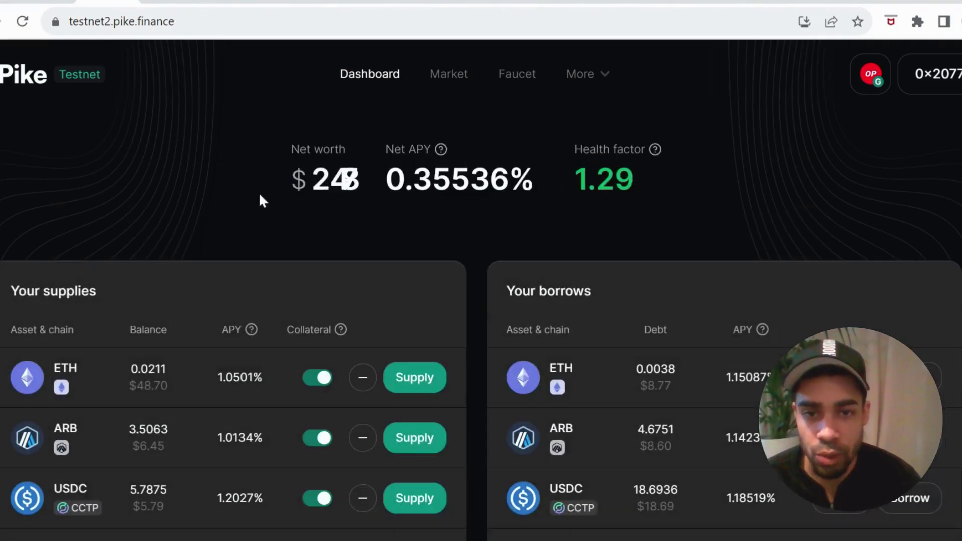
pyautogui.scroll(-5, 303, 337)
pyautogui.scroll(-5, 303, 331)
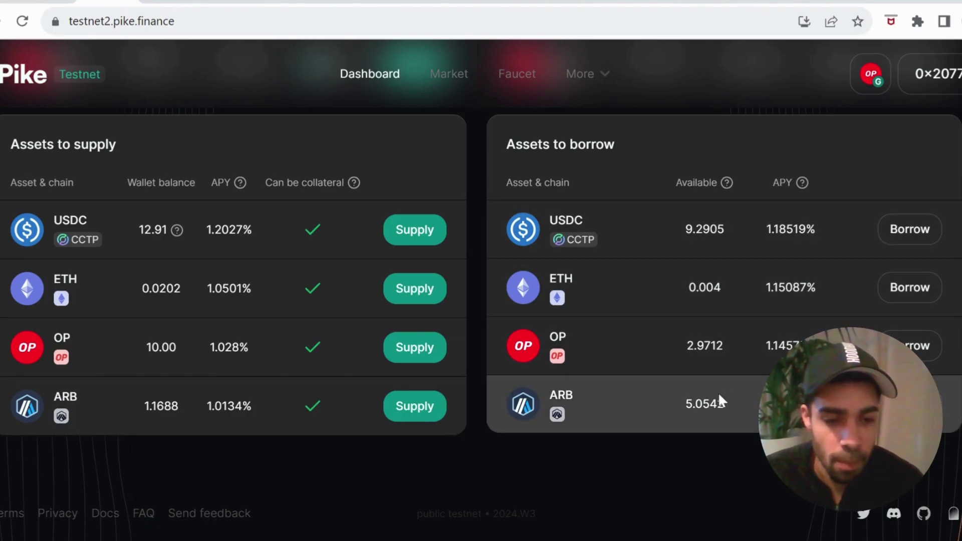
pyautogui.scroll(2, 717, 401)
pyautogui.scroll(3, 718, 401)
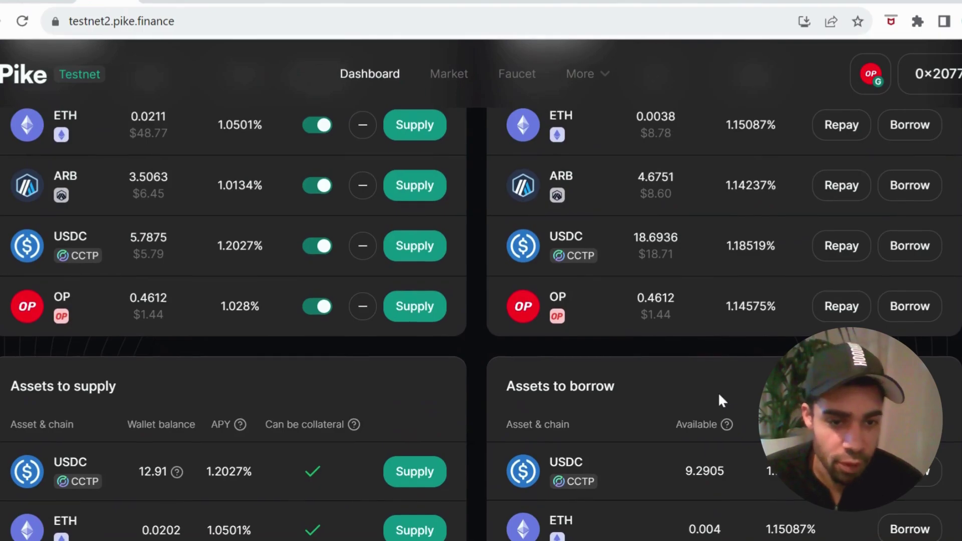
pyautogui.scroll(3, 720, 400)
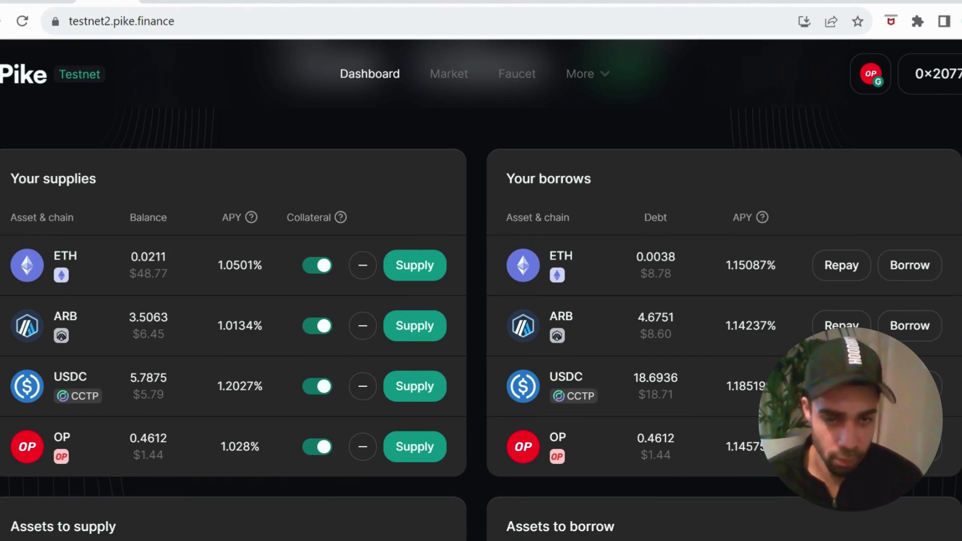
pyautogui.scroll(-1, 668, 346)
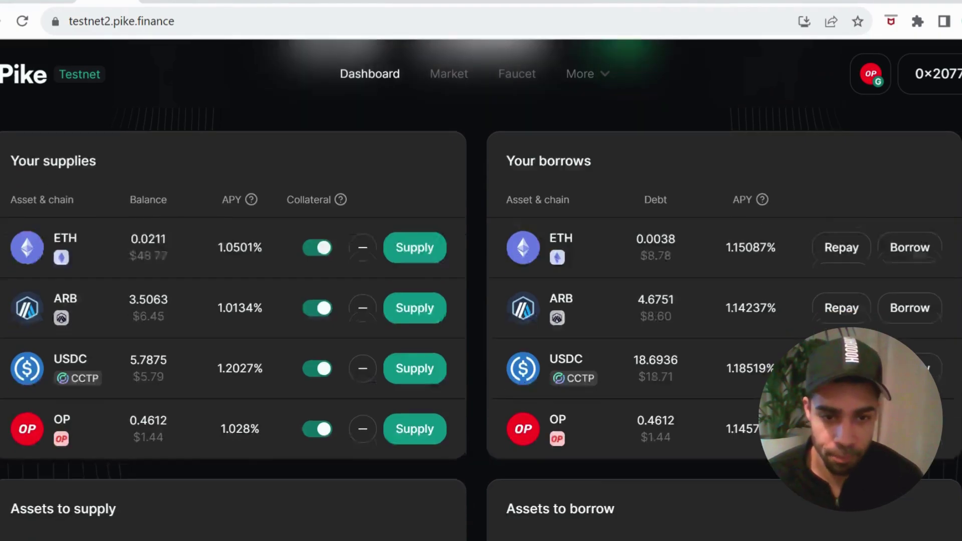
pyautogui.scroll(-5, 668, 345)
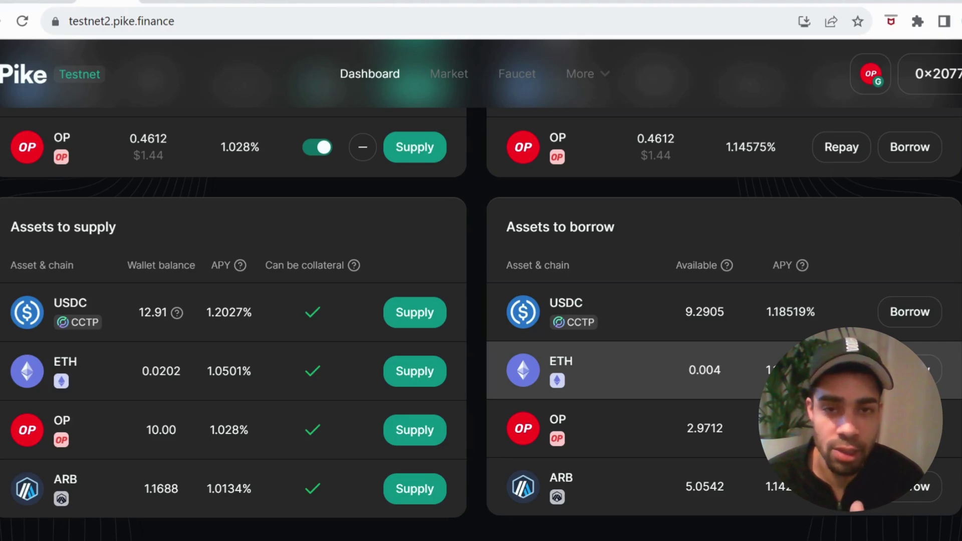
pyautogui.scroll(4, 668, 344)
pyautogui.scroll(5, 513, 203)
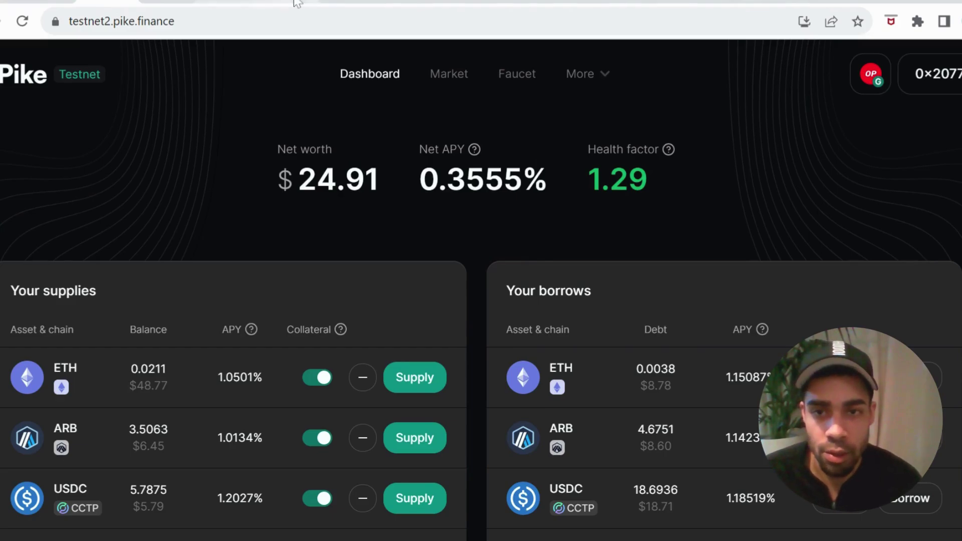
# Step: Switch to the Pike Discord server and scroll its channel list down to ROLES
pyautogui.hotkey('ctrl', 'Tab')
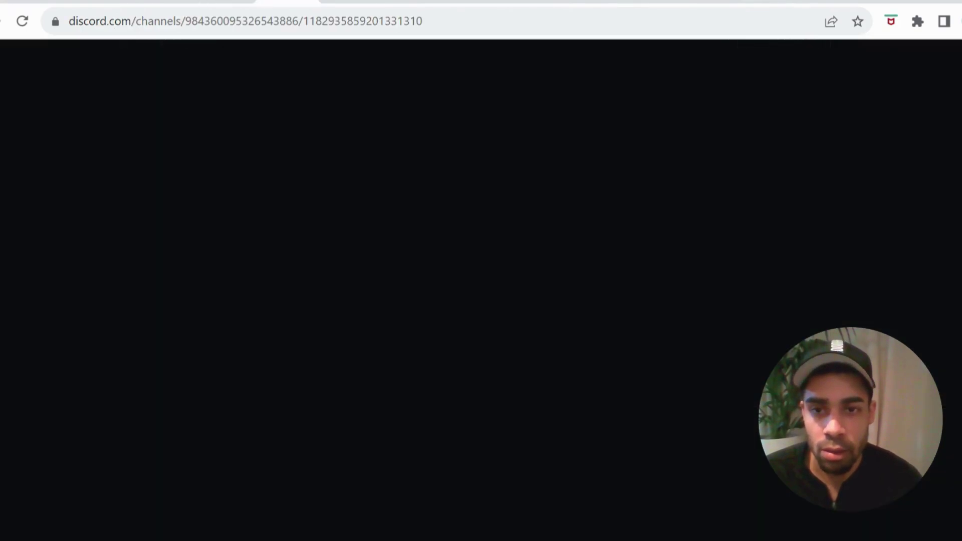
pyautogui.moveTo(105, 331)
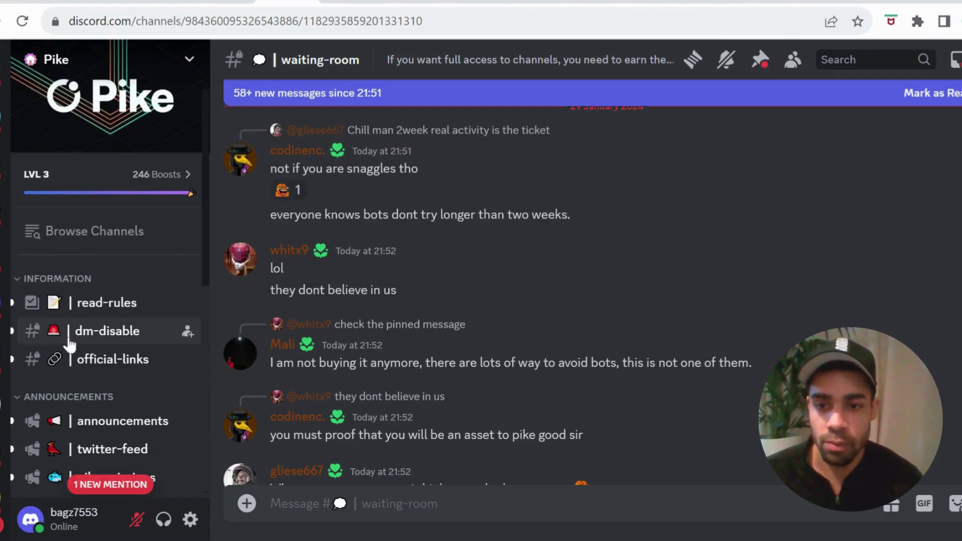
pyautogui.scroll(-5, 168, 371)
pyautogui.scroll(-1, 168, 371)
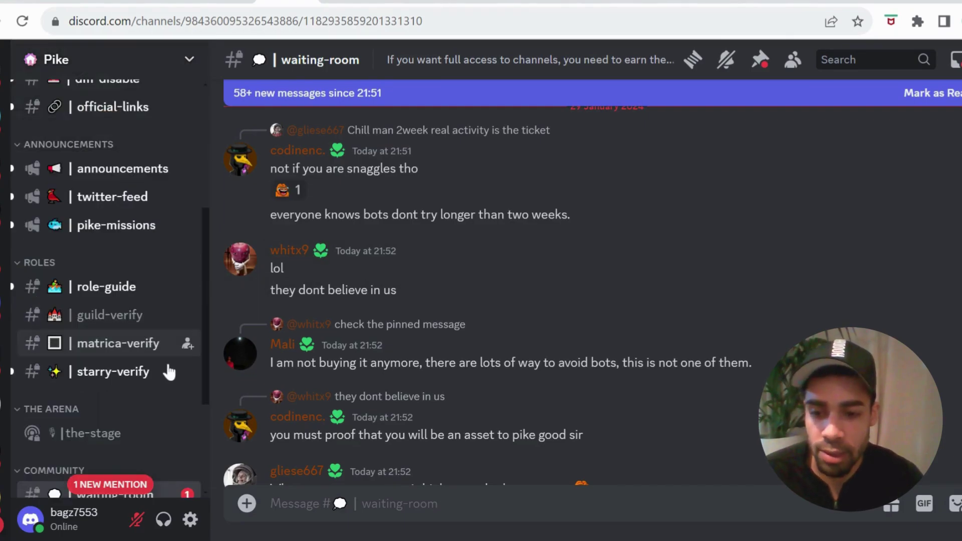
pyautogui.scroll(-1, 168, 370)
pyautogui.scroll(-1, 168, 370)
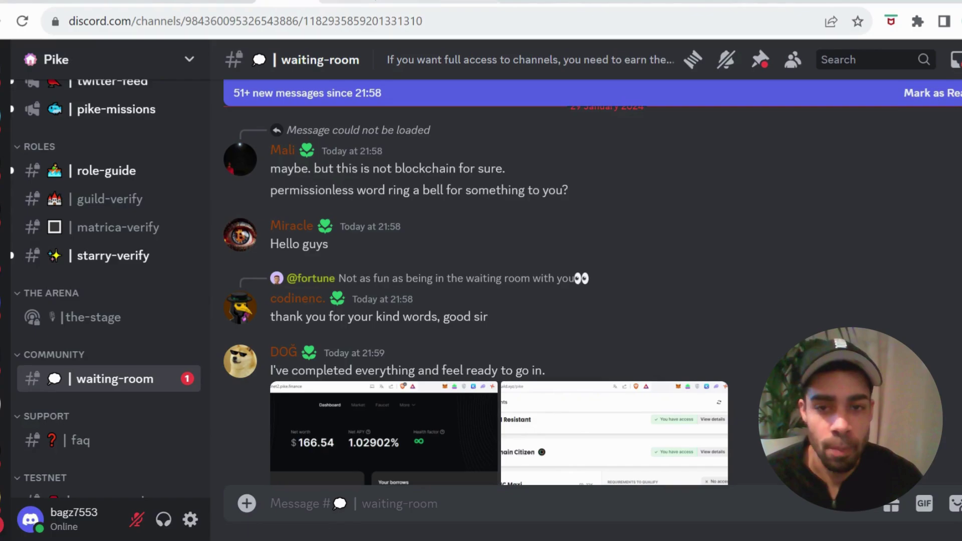
# Step: Scroll through each Pike guild role's requirements and access badge, then return to the top
pyautogui.scroll(2, 413, 171)
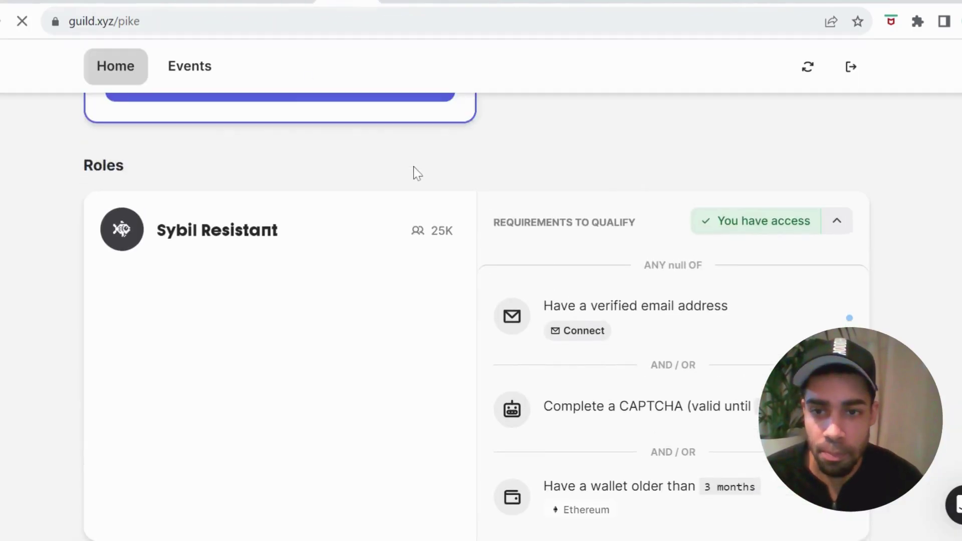
pyautogui.scroll(1, 413, 166)
pyautogui.scroll(1, 413, 166)
pyautogui.scroll(-3, 413, 168)
pyautogui.scroll(-1, 445, 185)
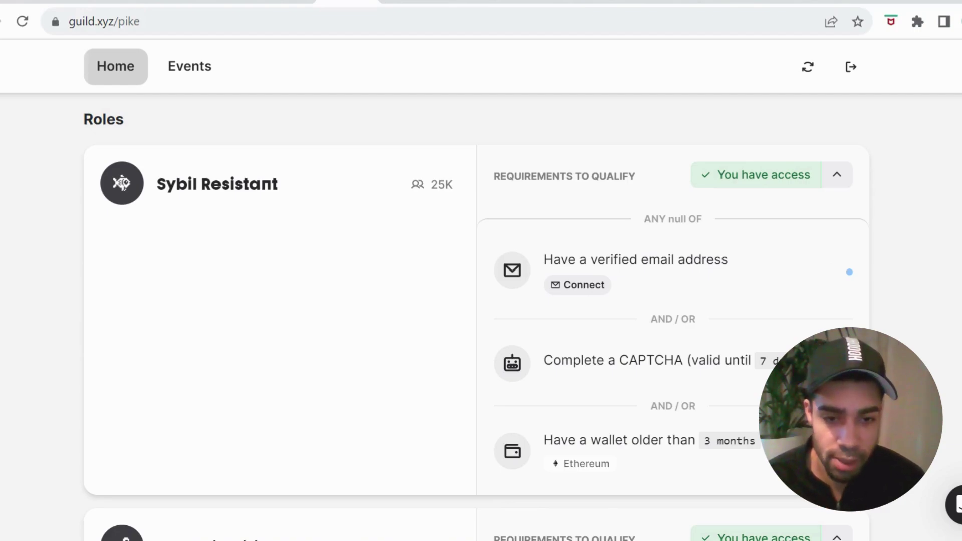
pyautogui.scroll(-1, 666, 406)
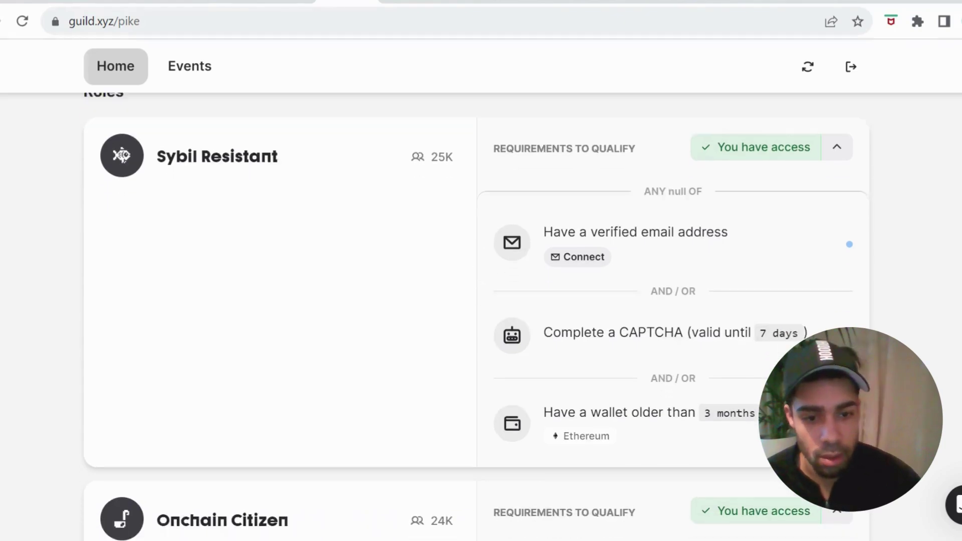
pyautogui.scroll(-2, 697, 381)
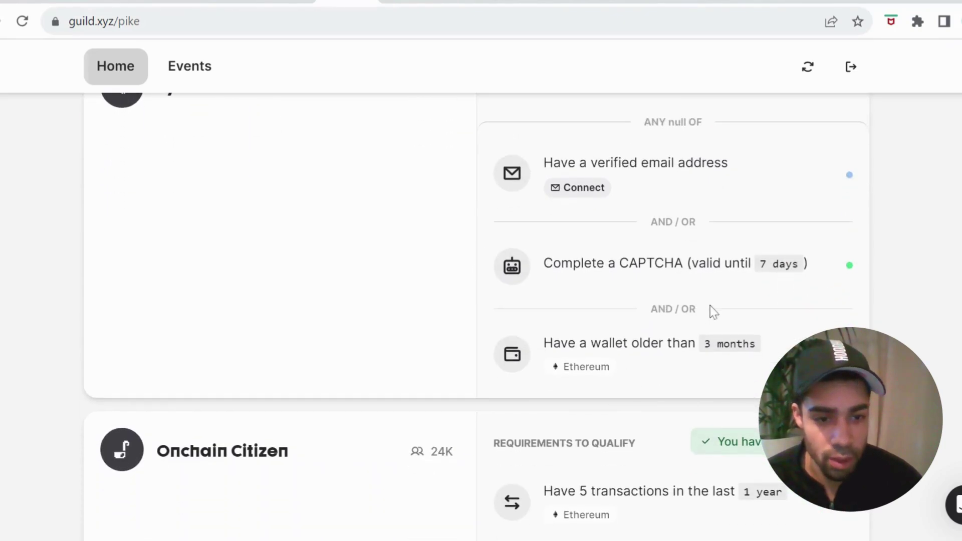
pyautogui.scroll(2, 714, 311)
pyautogui.scroll(2, 713, 312)
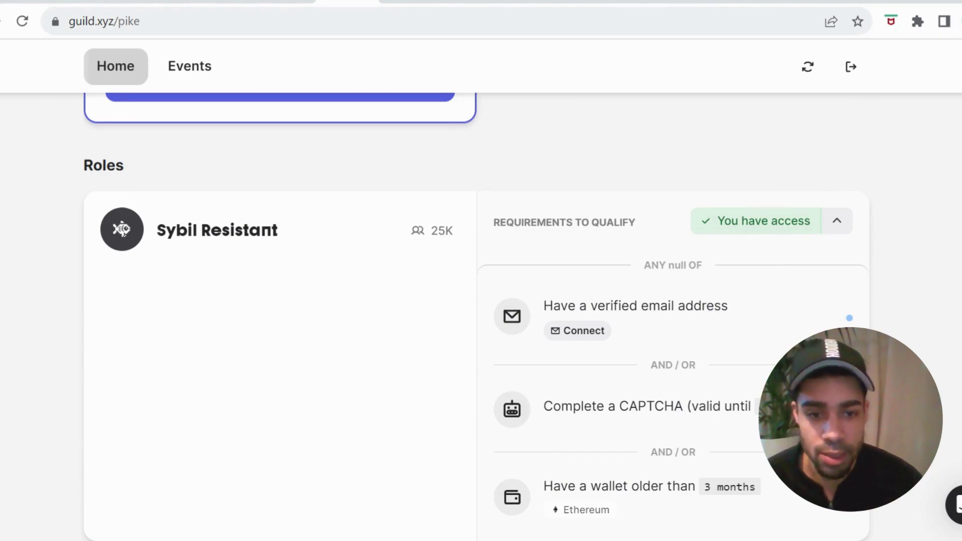
pyautogui.scroll(-5, 715, 301)
pyautogui.scroll(-3, 715, 303)
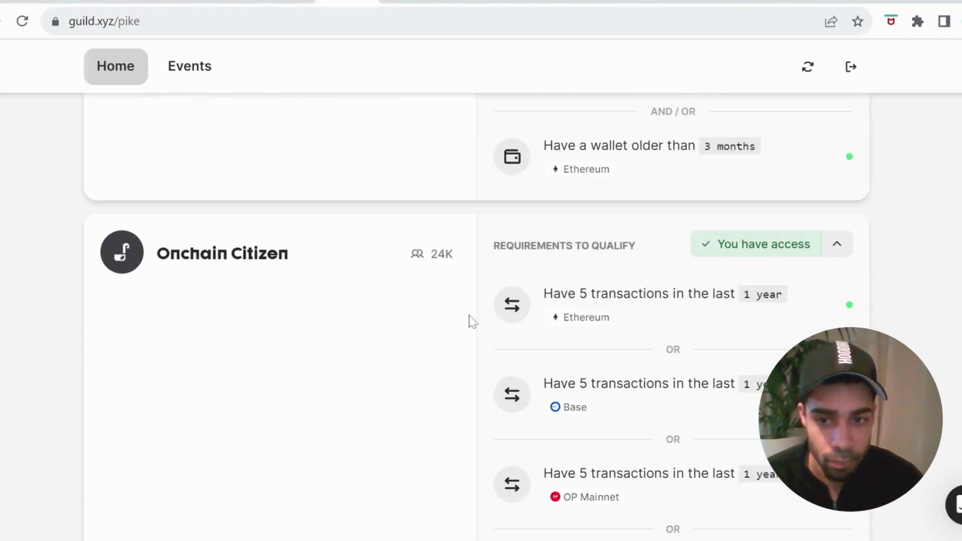
pyautogui.scroll(-3, 579, 337)
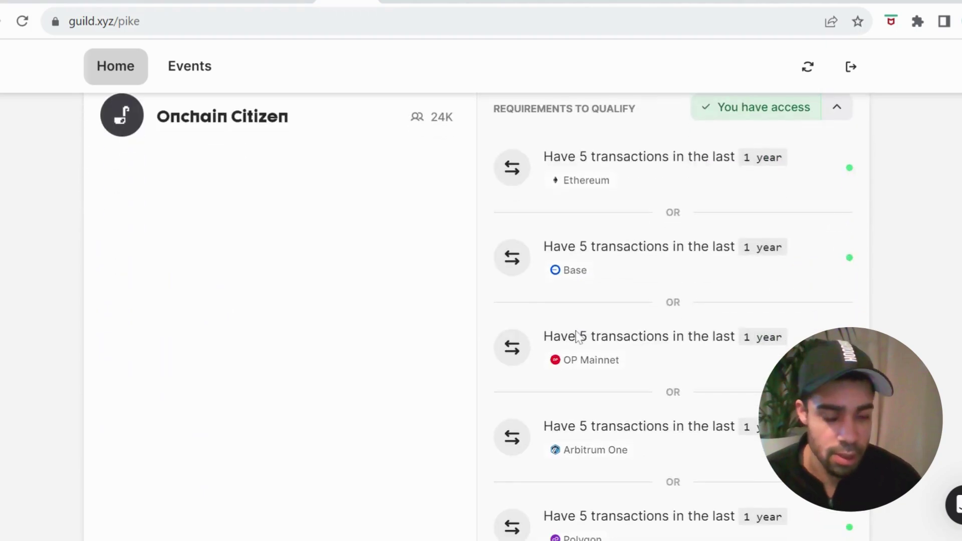
pyautogui.scroll(2, 692, 278)
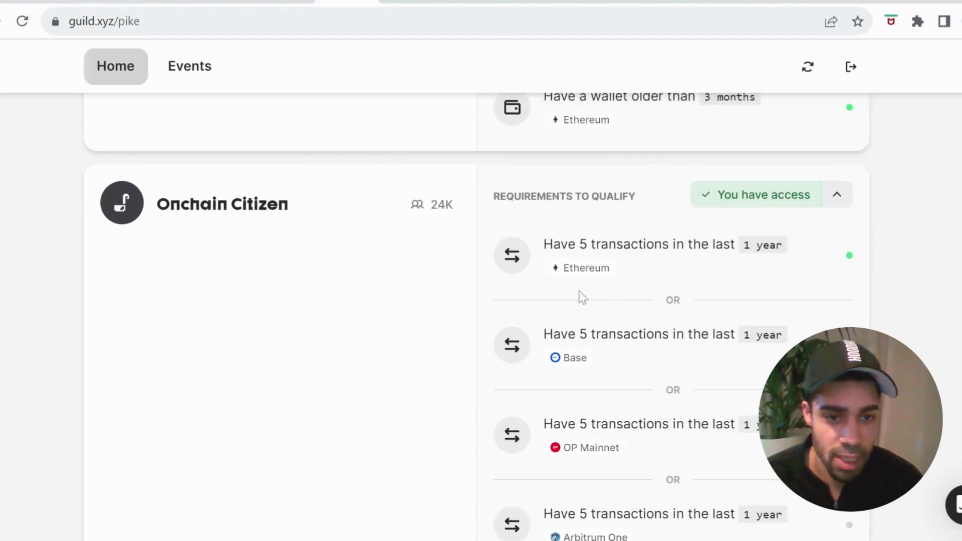
pyautogui.scroll(-2, 586, 309)
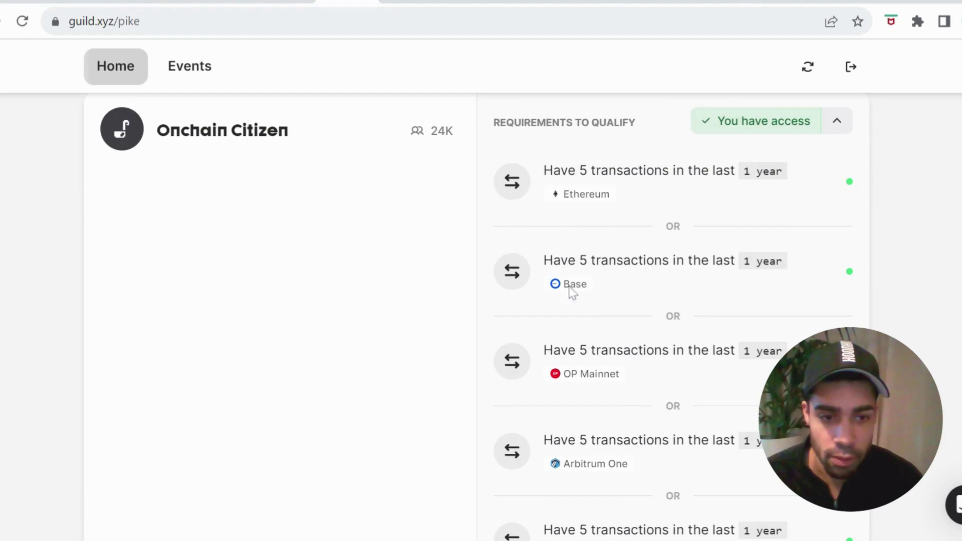
pyautogui.scroll(-2, 676, 369)
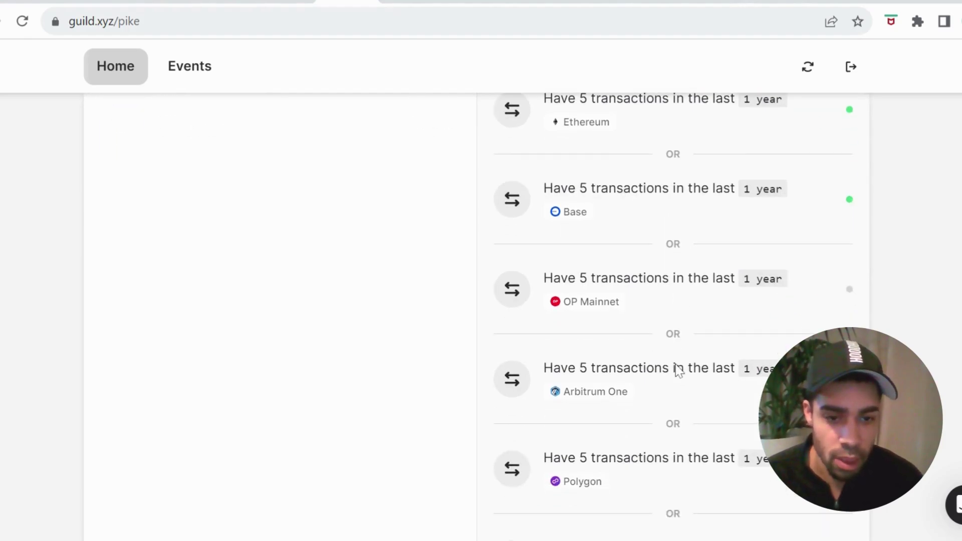
pyautogui.scroll(4, 674, 316)
pyautogui.scroll(-5, 674, 316)
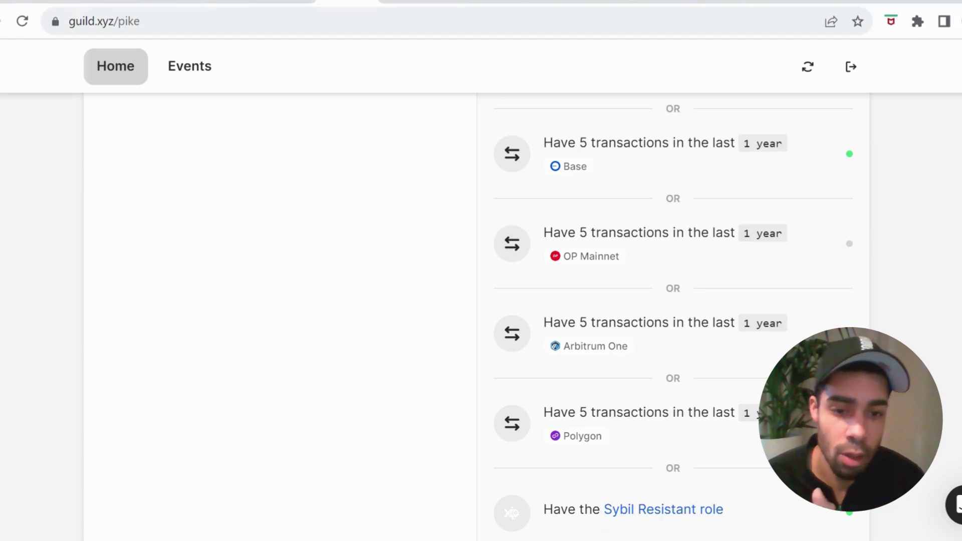
pyautogui.scroll(1, 676, 365)
pyautogui.scroll(4, 676, 365)
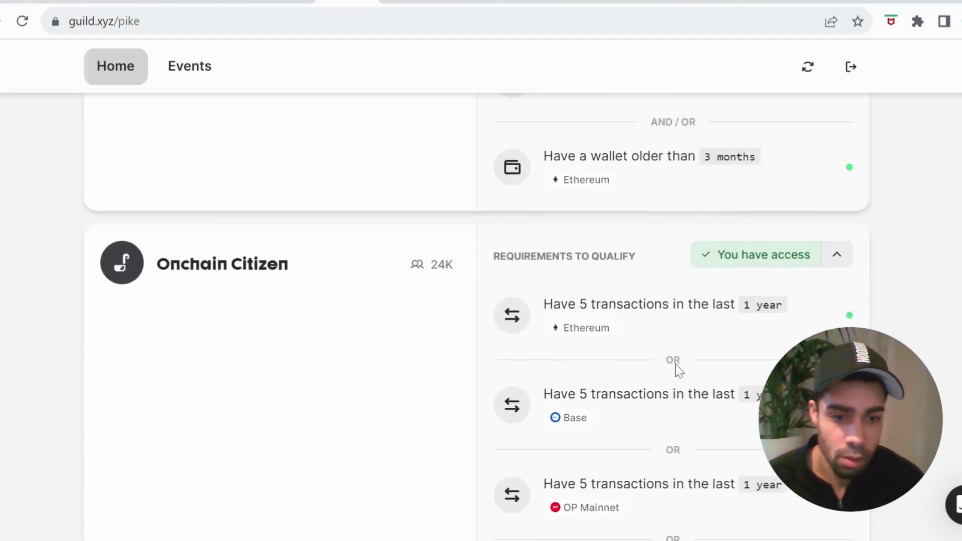
pyautogui.scroll(-1, 676, 364)
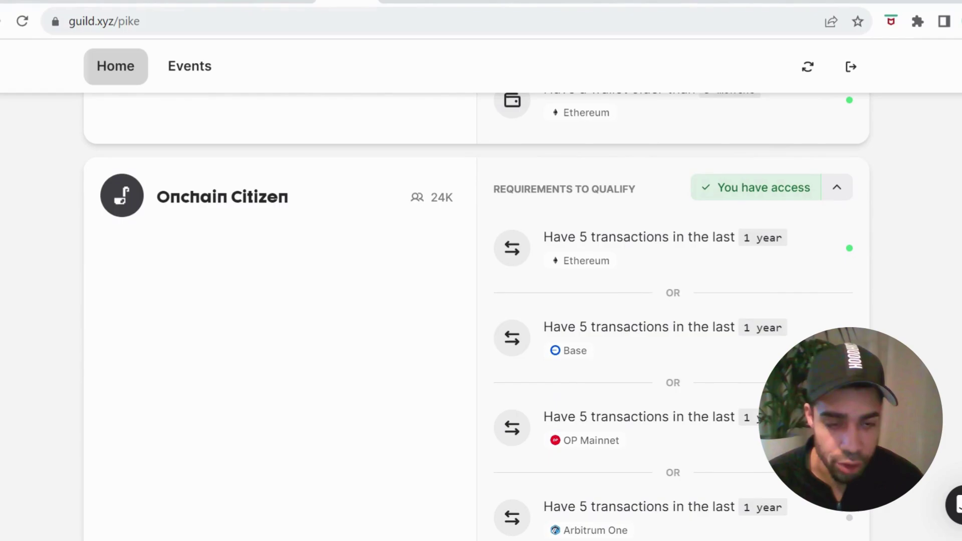
pyautogui.scroll(-2, 675, 365)
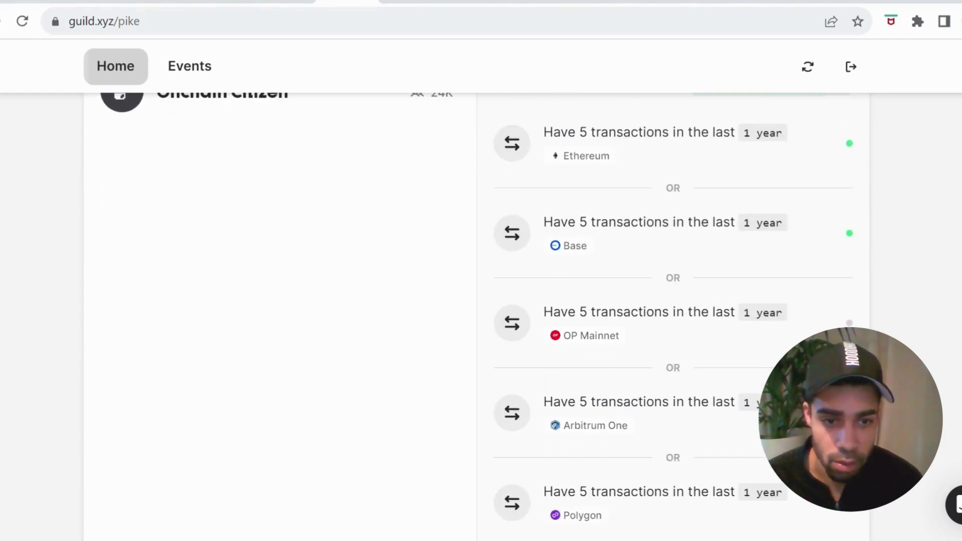
pyautogui.scroll(-3, 612, 419)
pyautogui.scroll(-3, 612, 419)
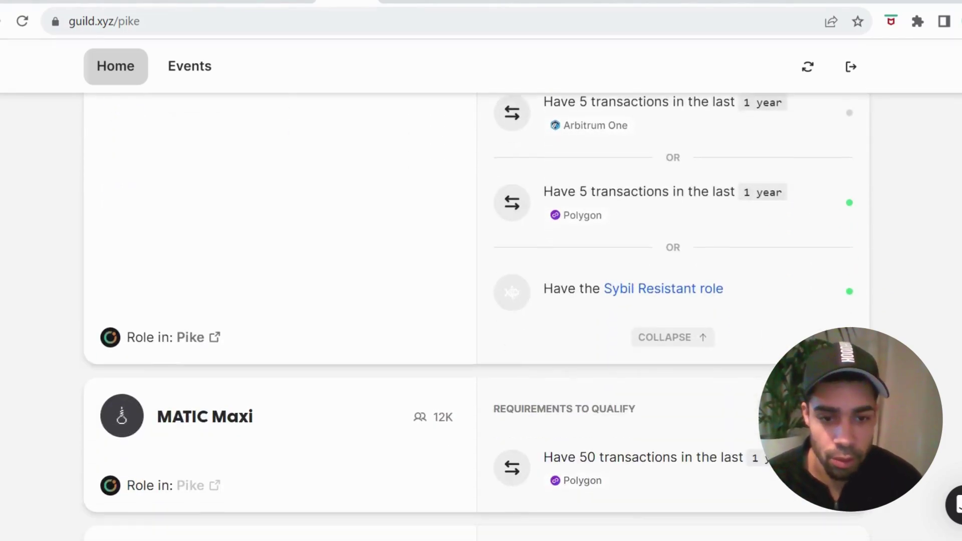
pyautogui.scroll(-2, 612, 419)
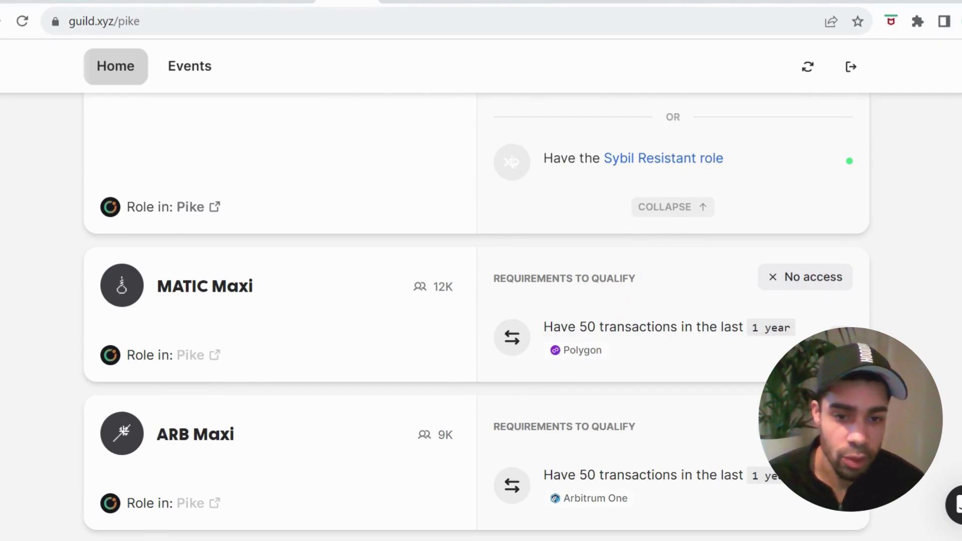
pyautogui.scroll(-4, 619, 396)
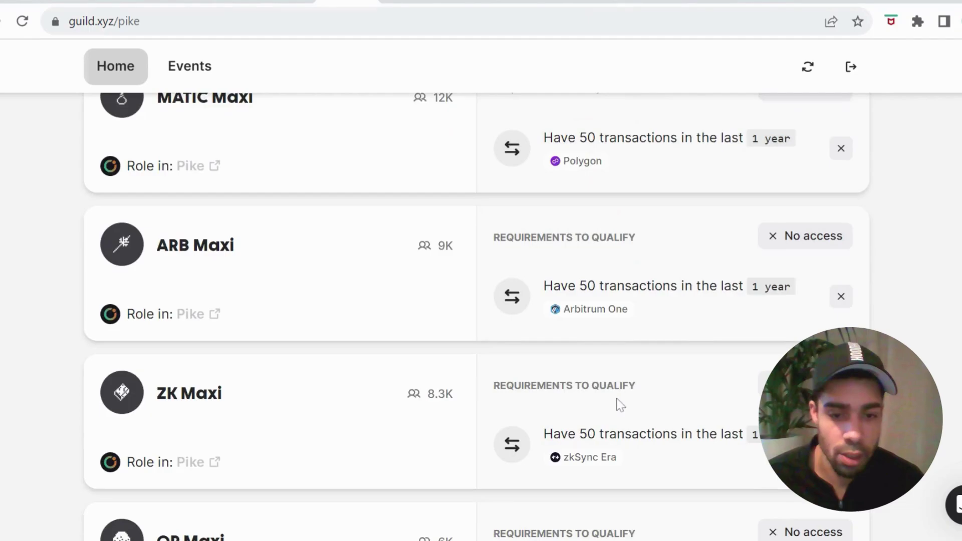
pyautogui.scroll(-5, 618, 396)
pyautogui.scroll(-4, 619, 391)
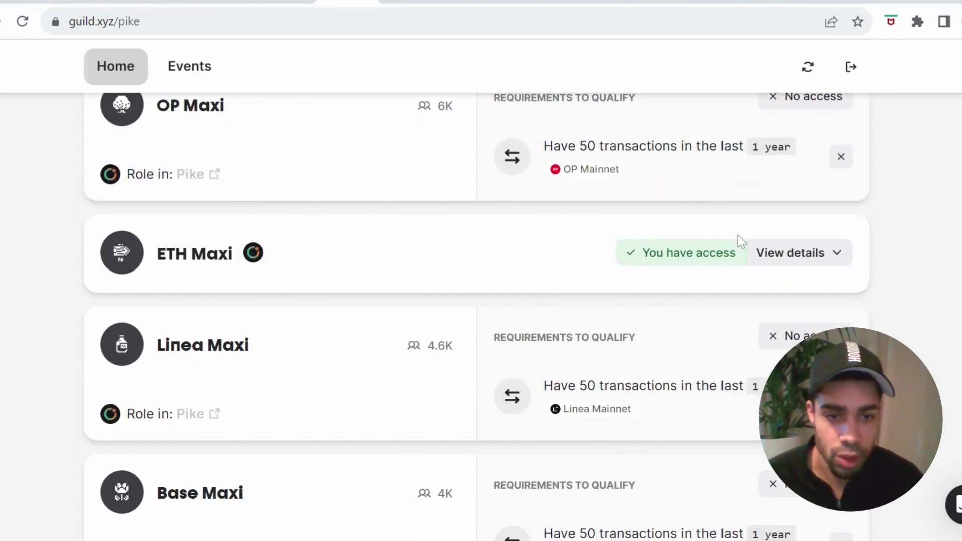
pyautogui.scroll(-3, 630, 335)
pyautogui.scroll(-7, 630, 335)
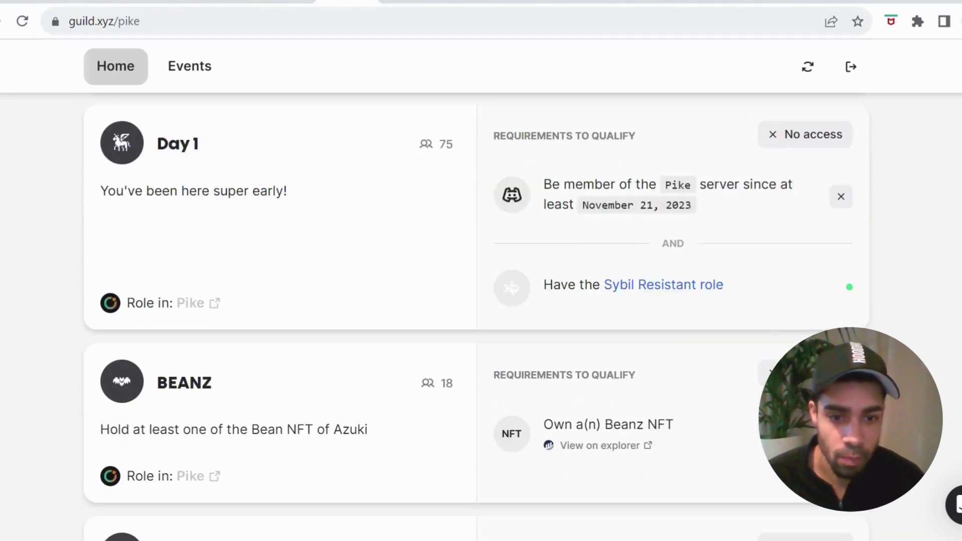
pyautogui.scroll(-4, 630, 336)
pyautogui.scroll(6, 630, 336)
pyautogui.scroll(10, 630, 335)
pyautogui.scroll(10, 630, 335)
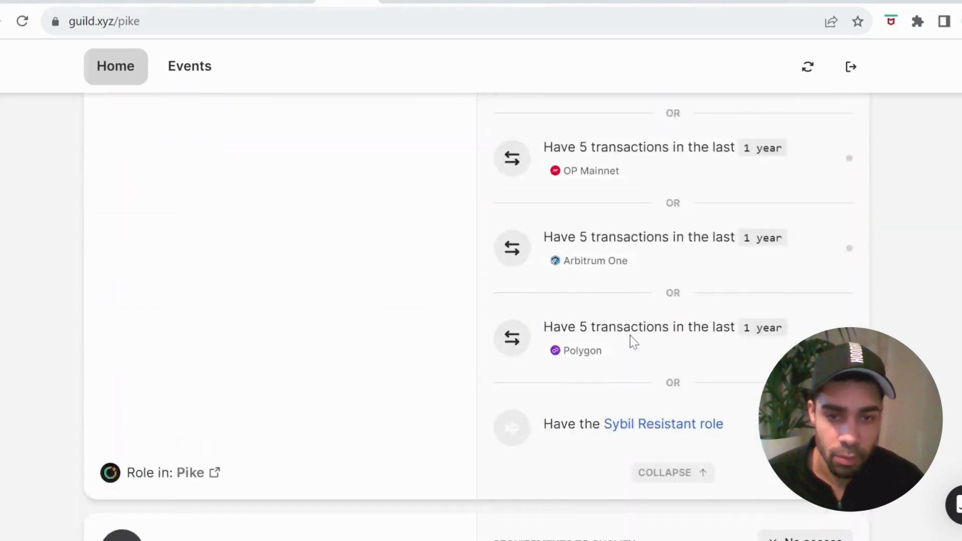
pyautogui.scroll(10, 630, 336)
pyautogui.scroll(6, 630, 336)
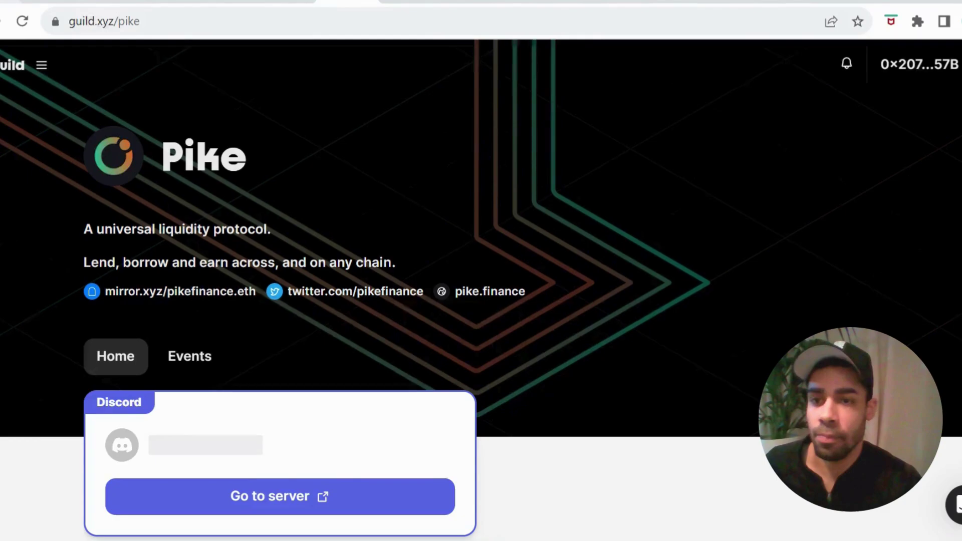
# Step: Open the pike.finance website from the link in the guild header
pyautogui.click(490, 292)
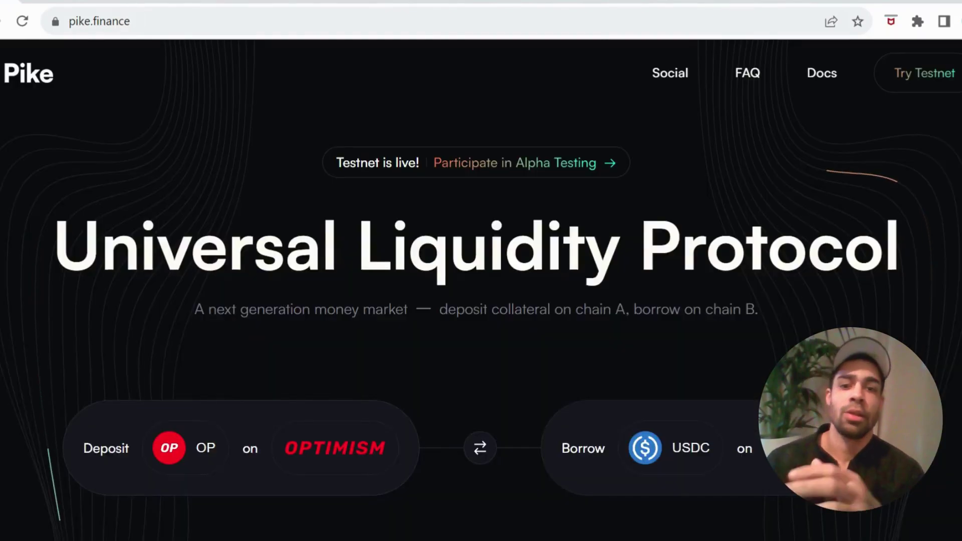